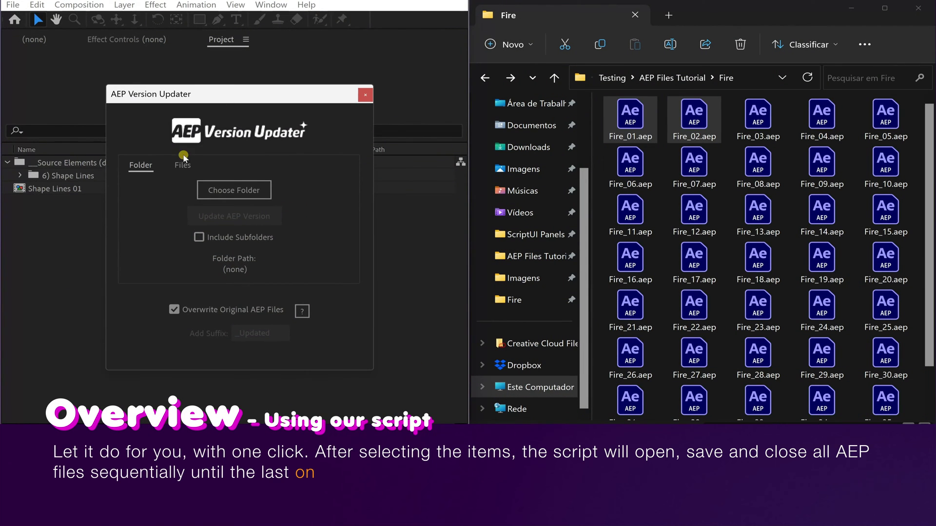
Switch the updater to individual files and select all 40 Fire AEP files.
click(187, 170)
click(237, 189)
drag(229, 86, 564, 349)
click(543, 412)
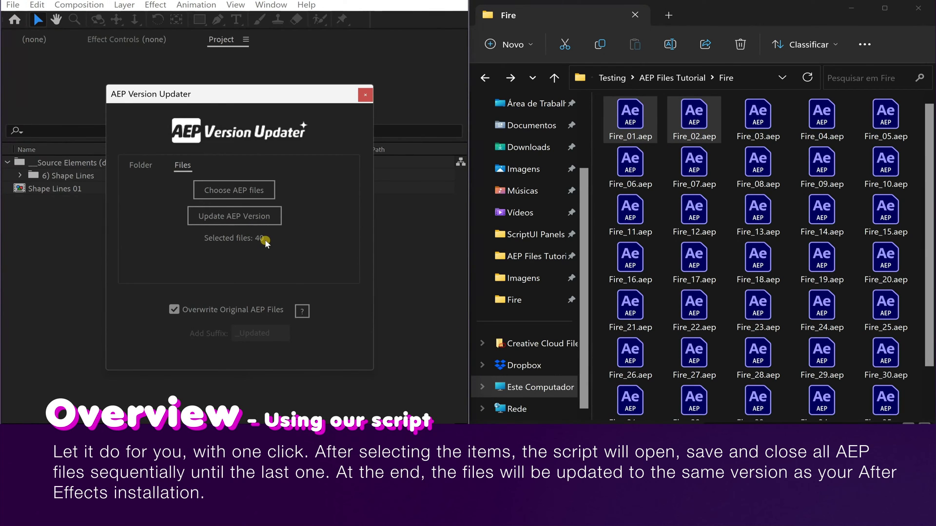
Update the 40 Fire files to the current version, then dismiss the 40-updated report.
click(254, 216)
key(Return)
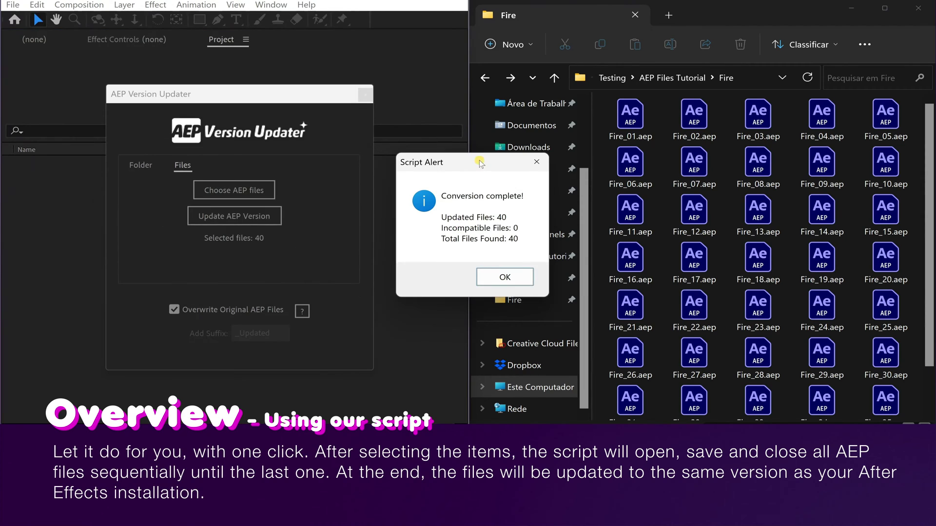
drag(480, 163, 358, 155)
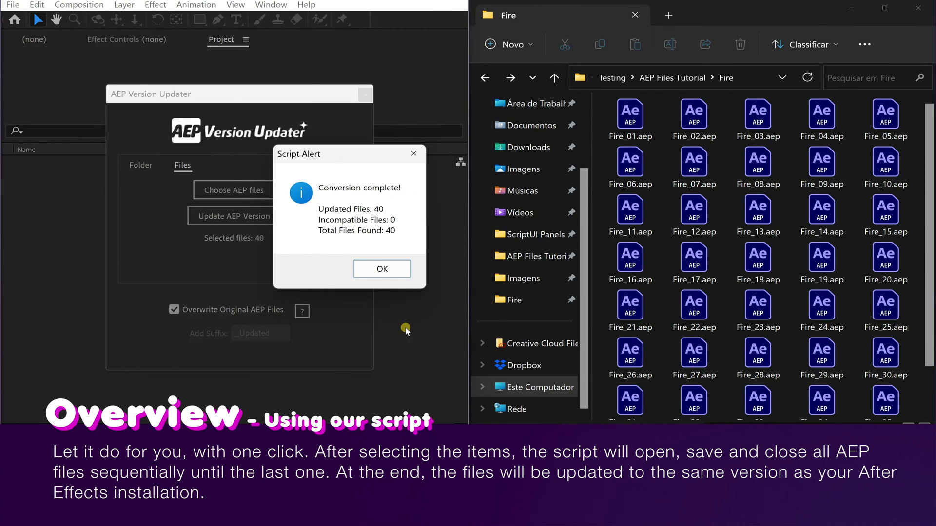
click(373, 264)
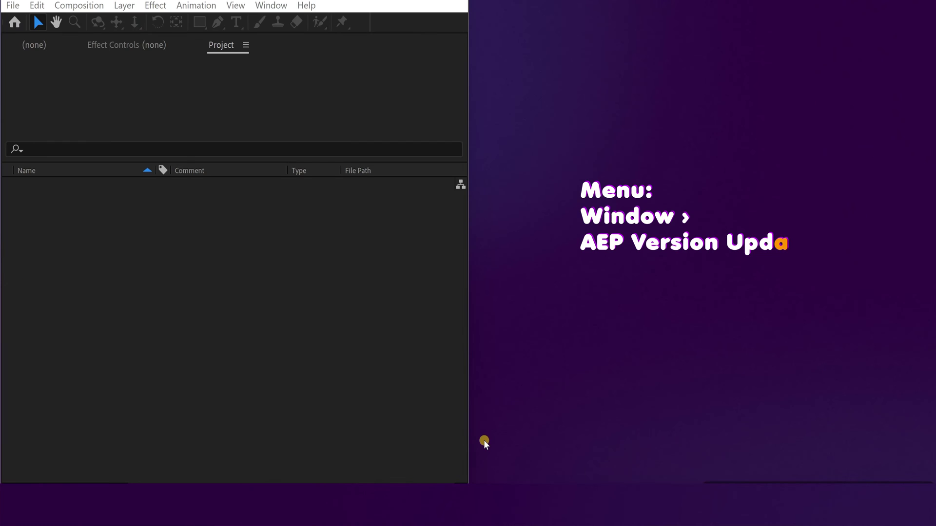
Relaunch AEP Version Updater.jsxbin from the Window menu and move it over the Project panel.
click(271, 6)
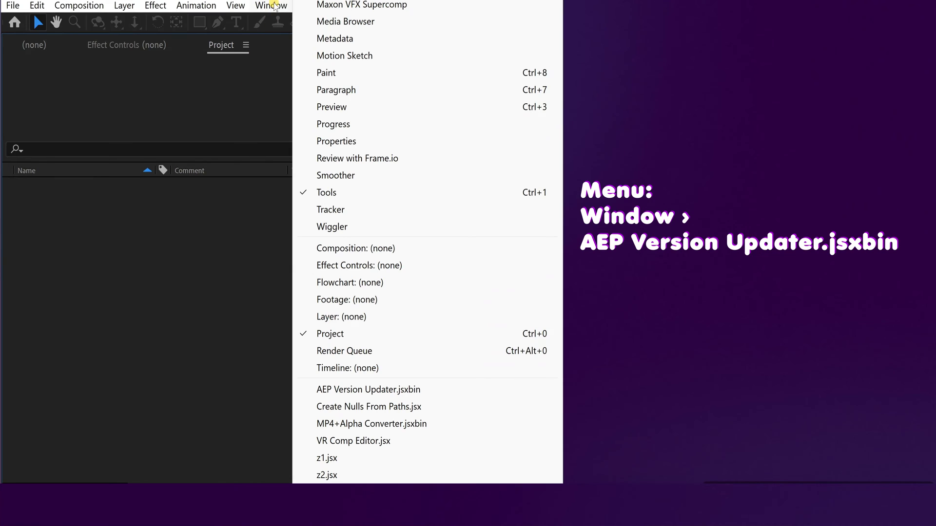
click(415, 390)
drag(503, 83, 256, 103)
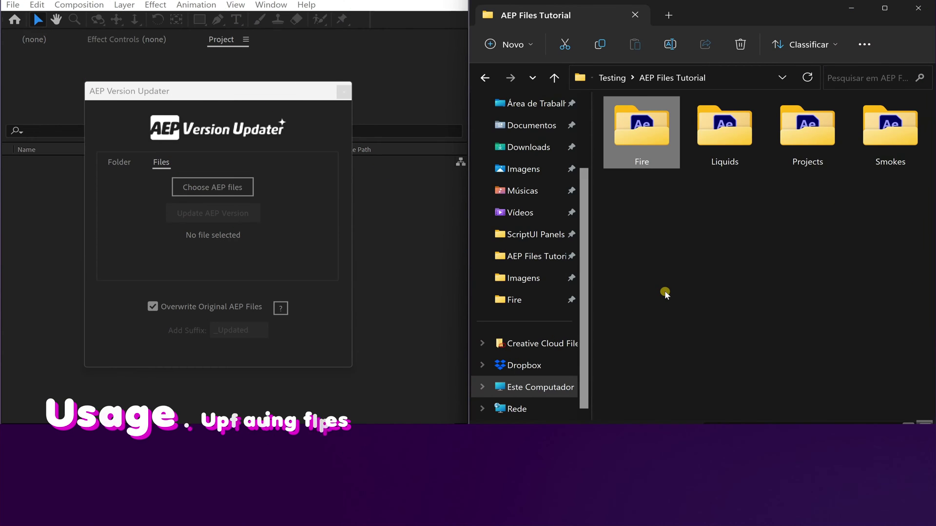
Open the Projects folder in Explorer and cut its path from the address bar.
click(665, 293)
drag(902, 217, 682, 120)
click(655, 145)
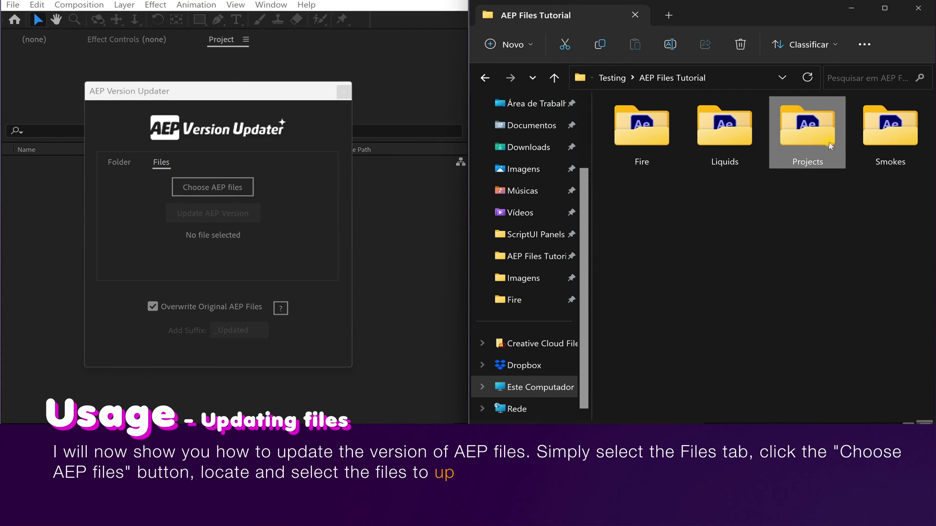
double_click(806, 129)
click(748, 84)
right_click(748, 84)
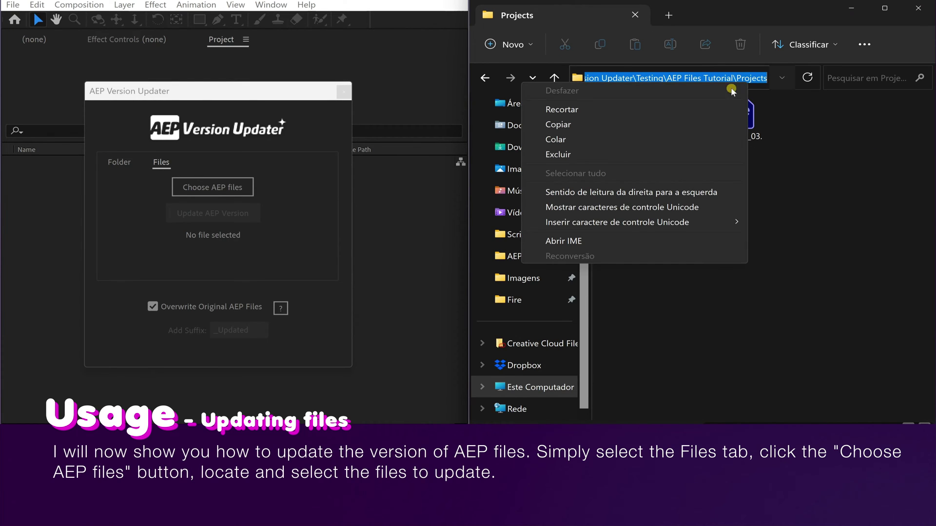
click(608, 113)
Paste the Projects path into the file picker and load Project_01–03.aep.
click(183, 189)
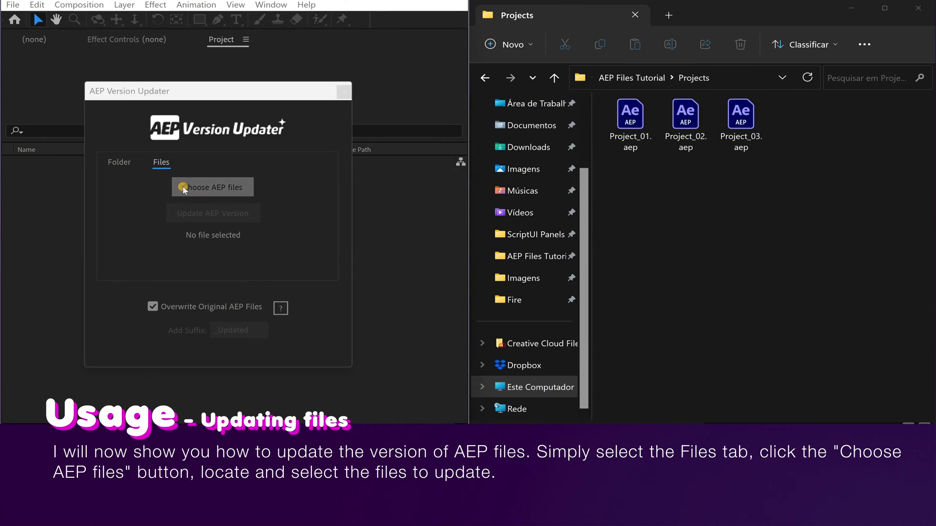
right_click(257, 391)
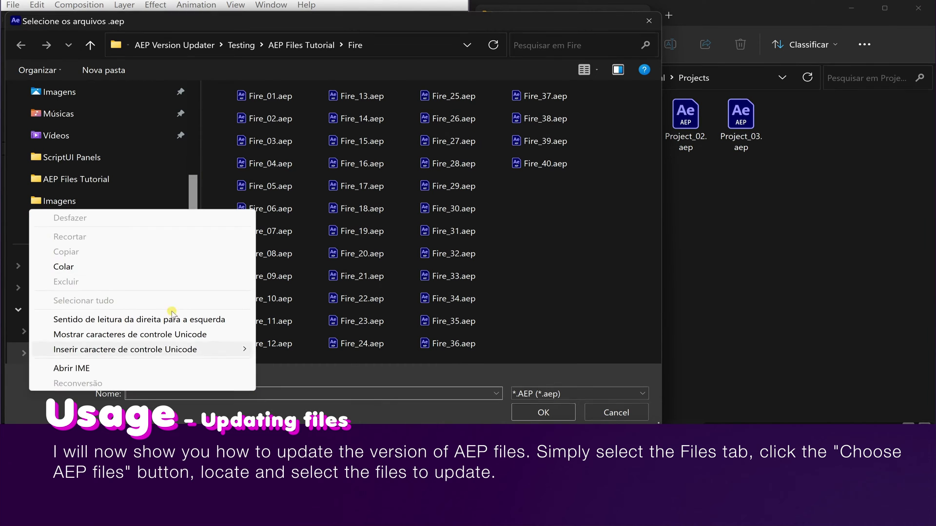
click(114, 266)
click(557, 411)
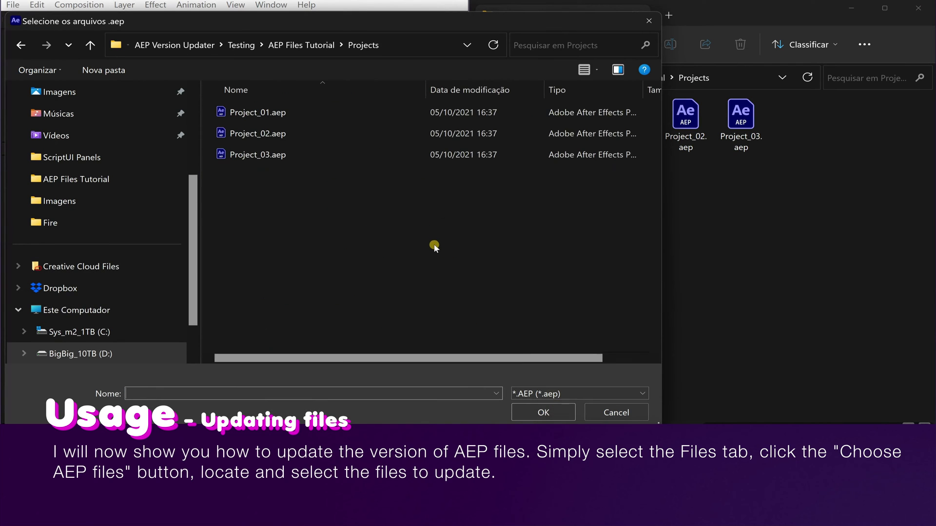
drag(334, 188, 221, 100)
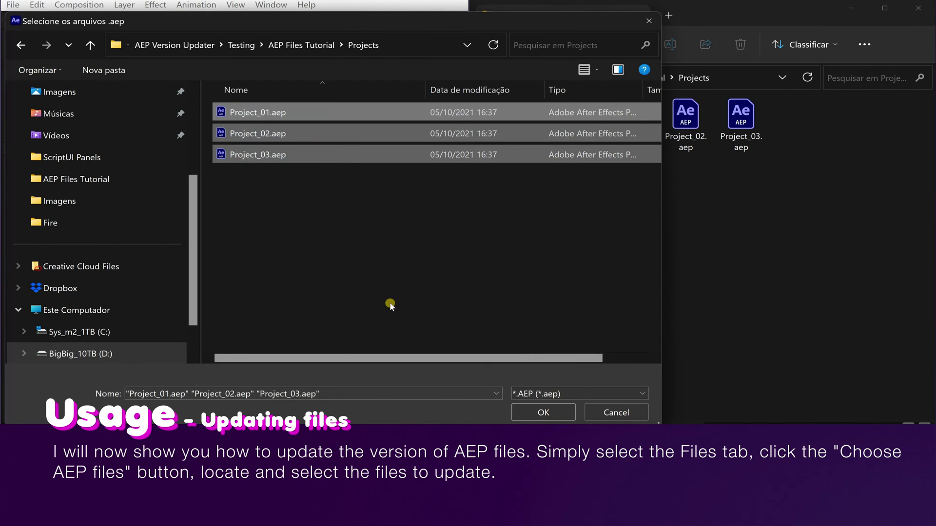
click(541, 412)
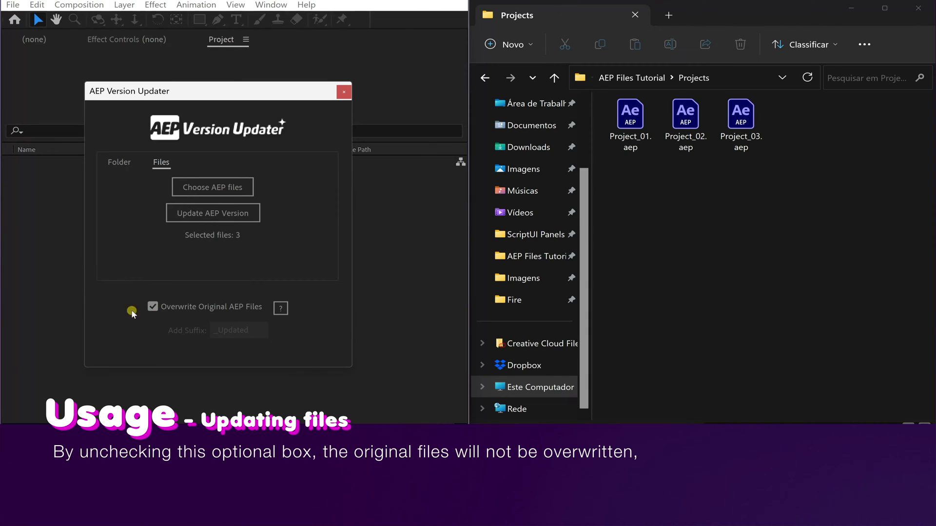
Keep original files and set the filename suffix to _cc2024.
click(166, 306)
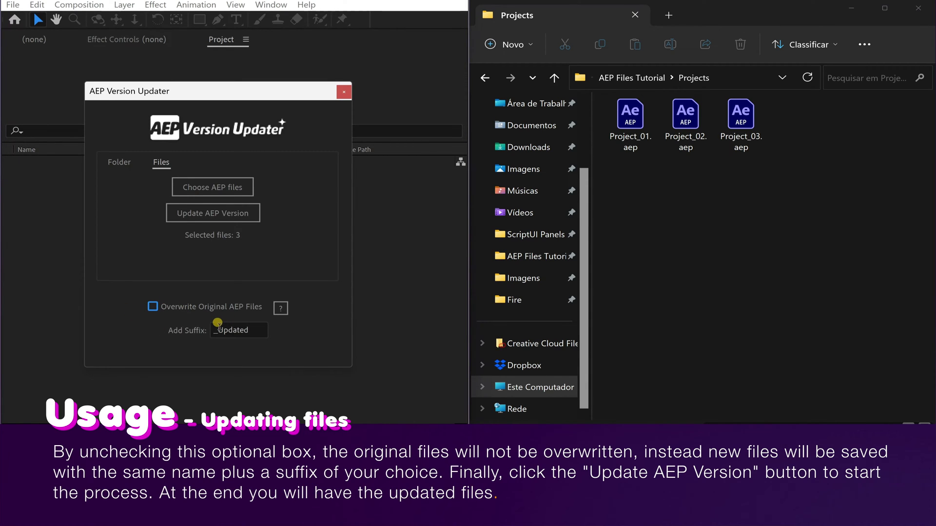
drag(219, 326, 264, 334)
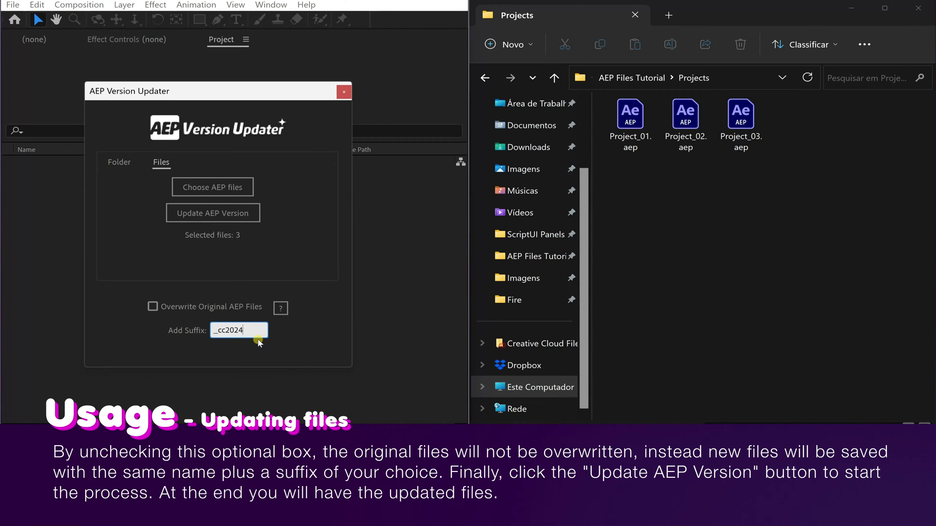
key(Return)
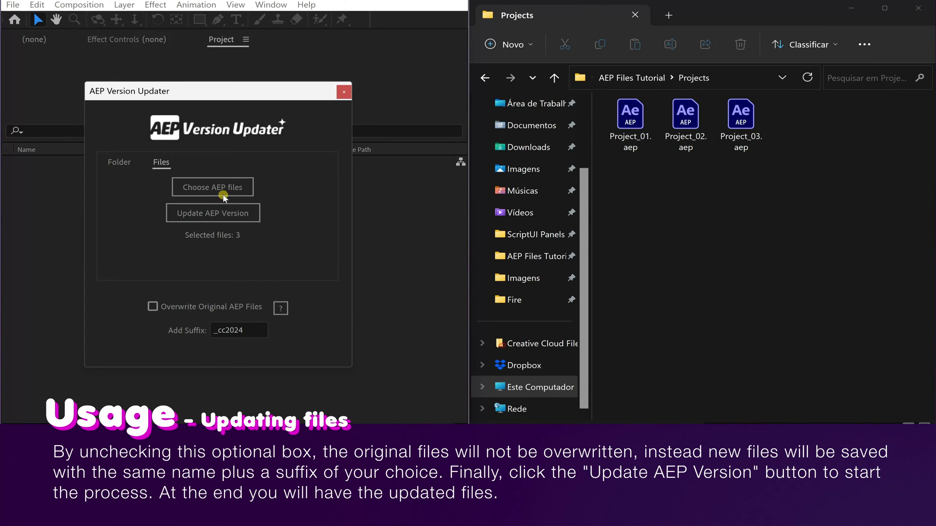
Convert the three Project files into _cc2024 copies and view the folder in Details.
click(217, 214)
key(Return)
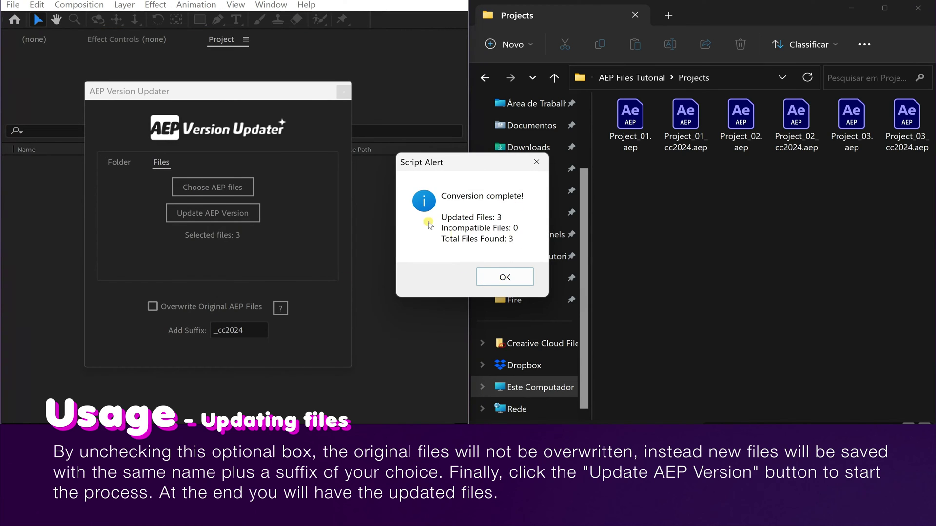
click(505, 277)
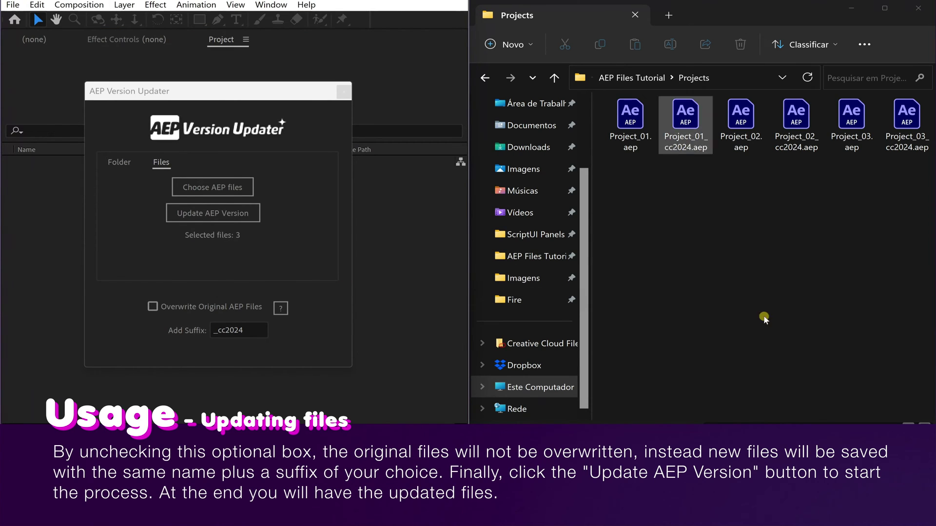
key(ctrl+shift+6)
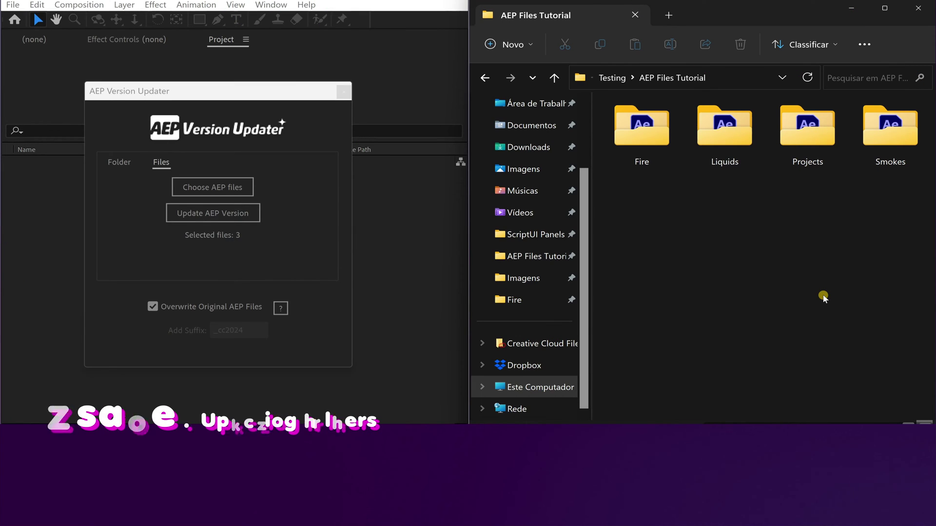
Switch the updater to folder mode and cut the Fire folder's path from Explorer.
click(112, 162)
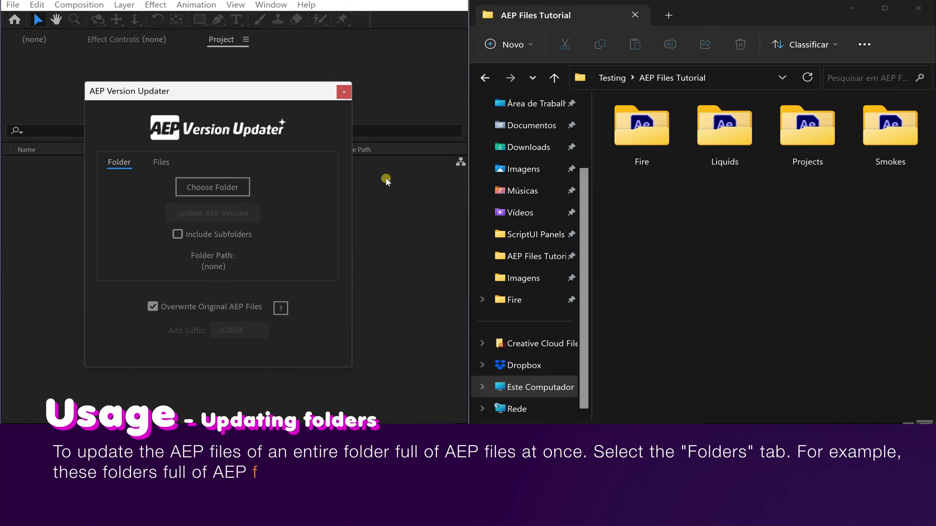
double_click(637, 132)
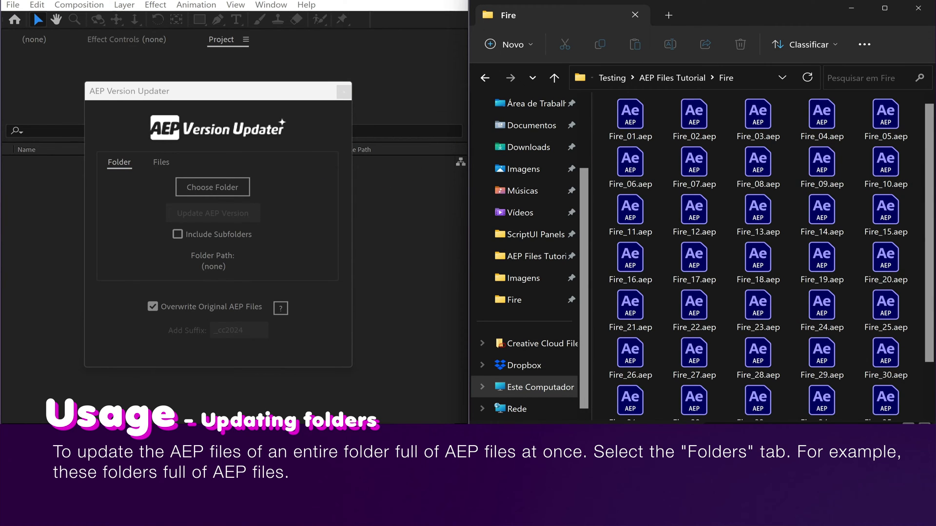
scroll(925, 244, down, 1)
scroll(924, 240, up, 1)
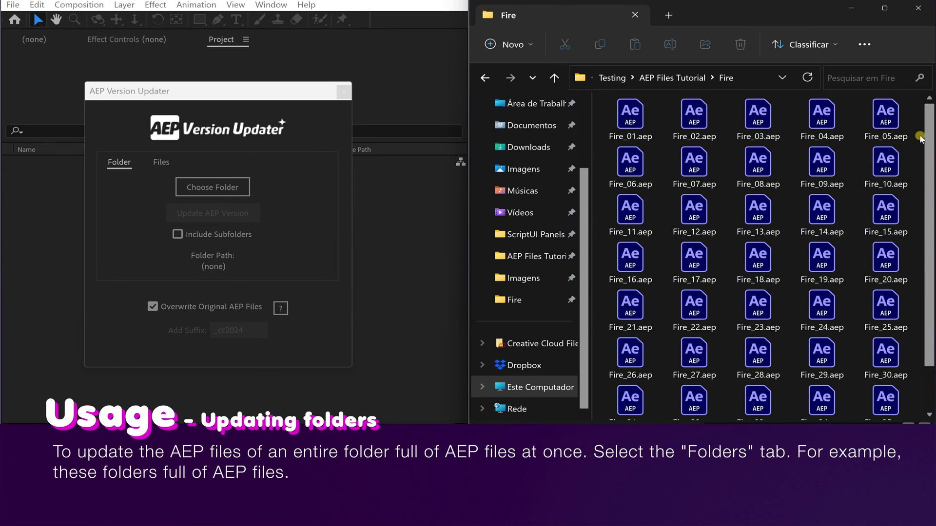
click(746, 74)
right_click(744, 76)
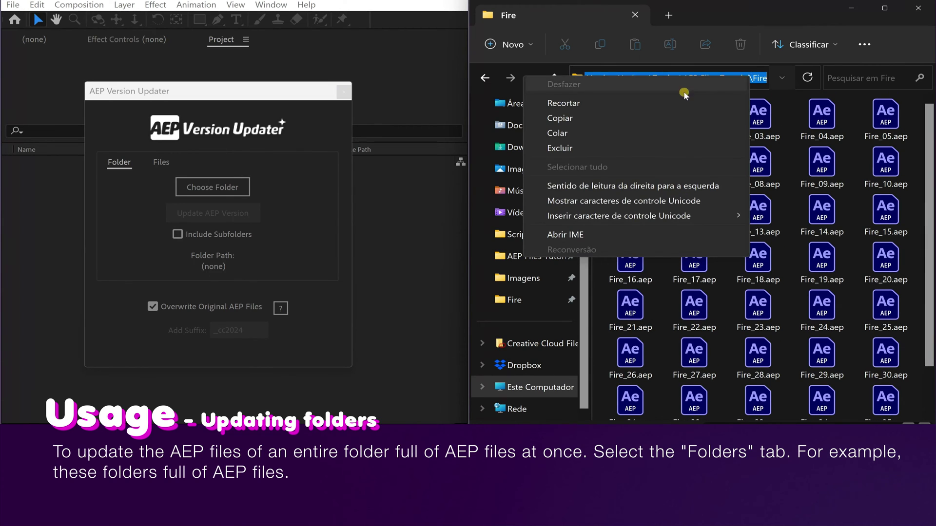
click(612, 101)
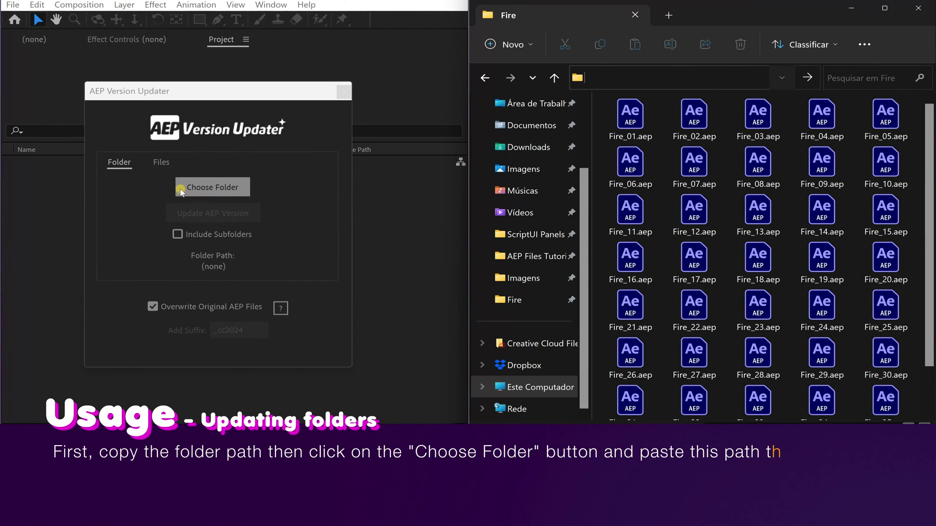
Paste the Fire folder path into the Choose Folder picker and confirm it.
click(218, 186)
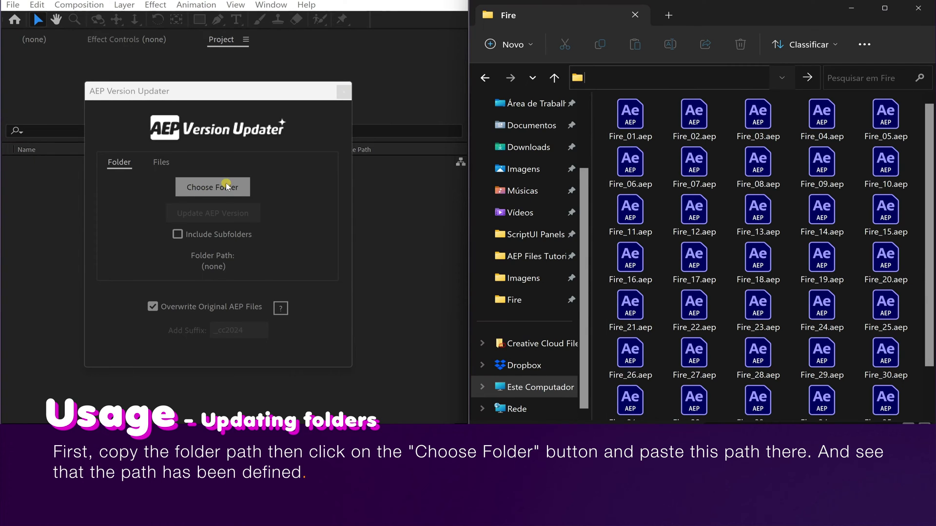
drag(496, 272, 382, 276)
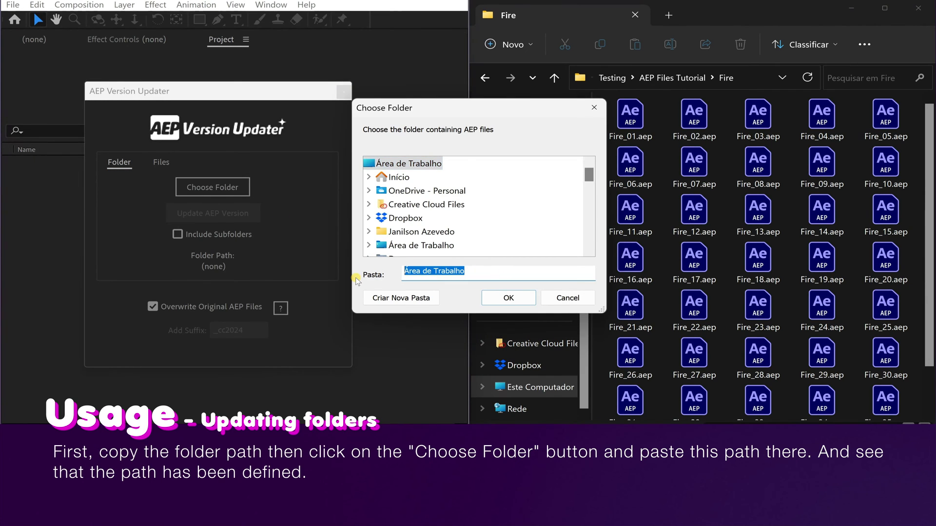
key(ctrl+v)
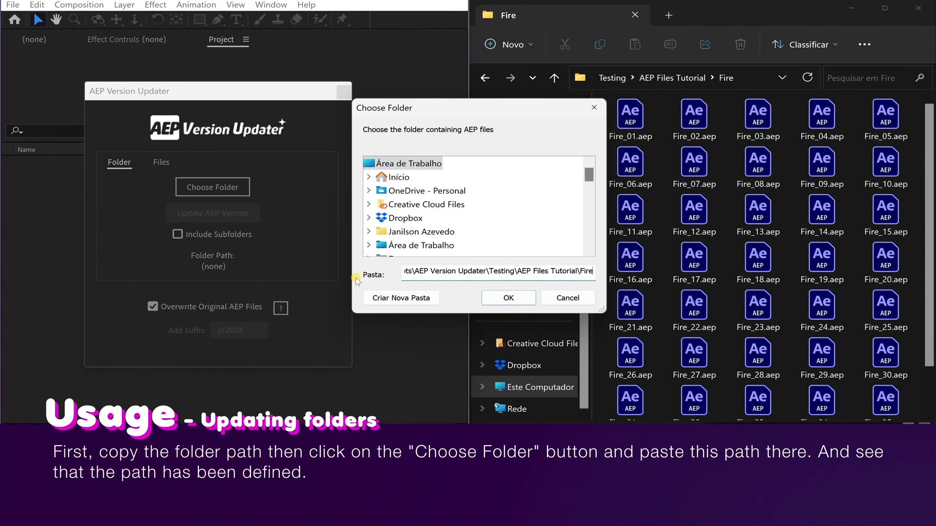
click(497, 301)
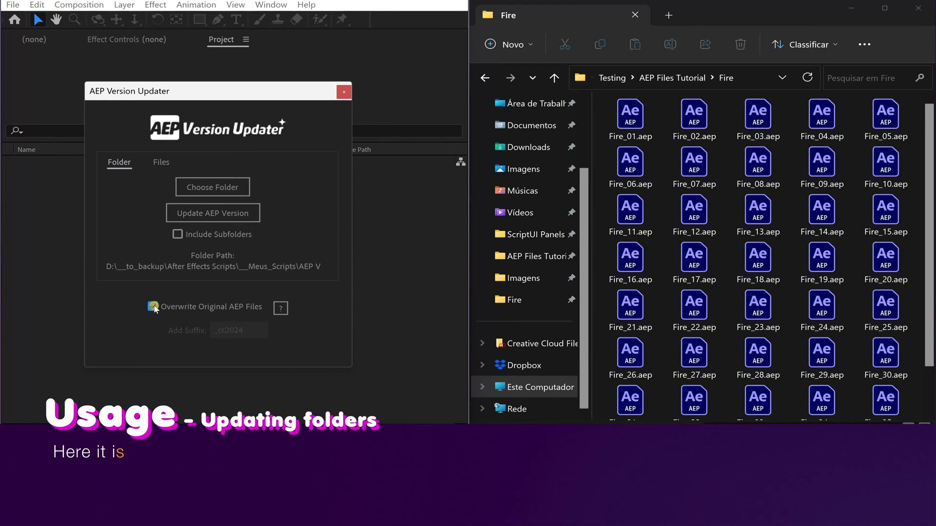
Update all 40 Fire AEP files with Overwrite Original AEP Files enabled.
click(170, 308)
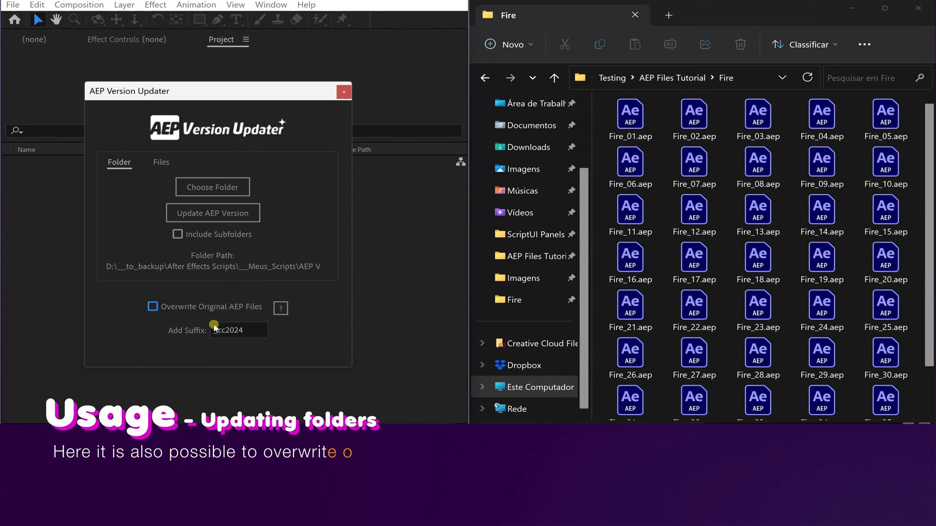
click(152, 306)
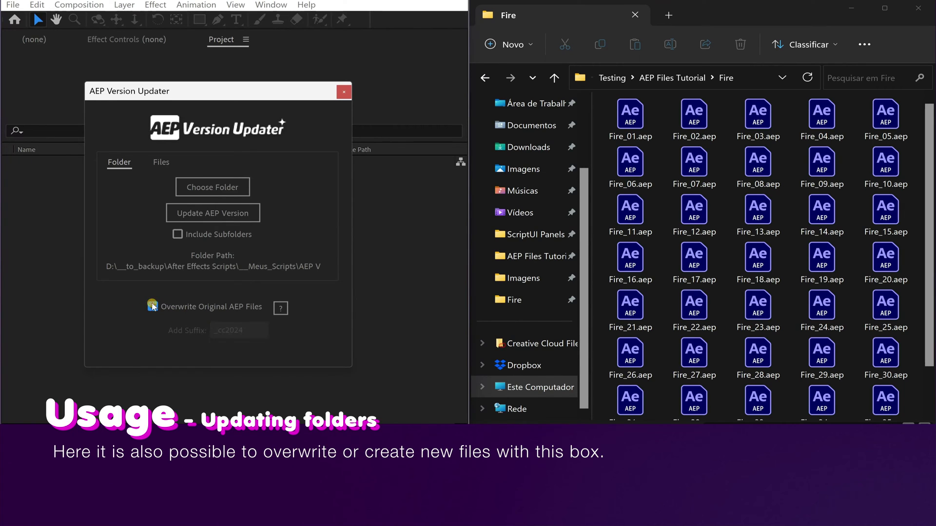
click(214, 217)
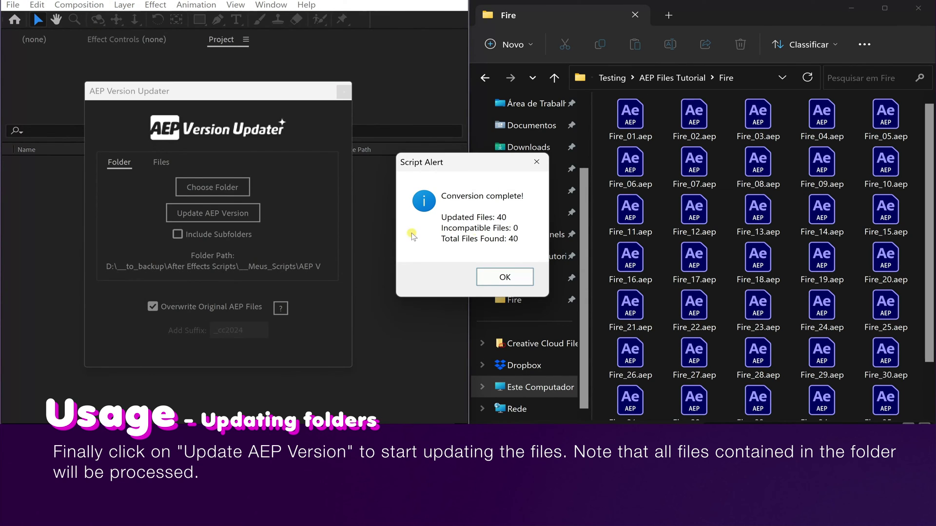
click(507, 277)
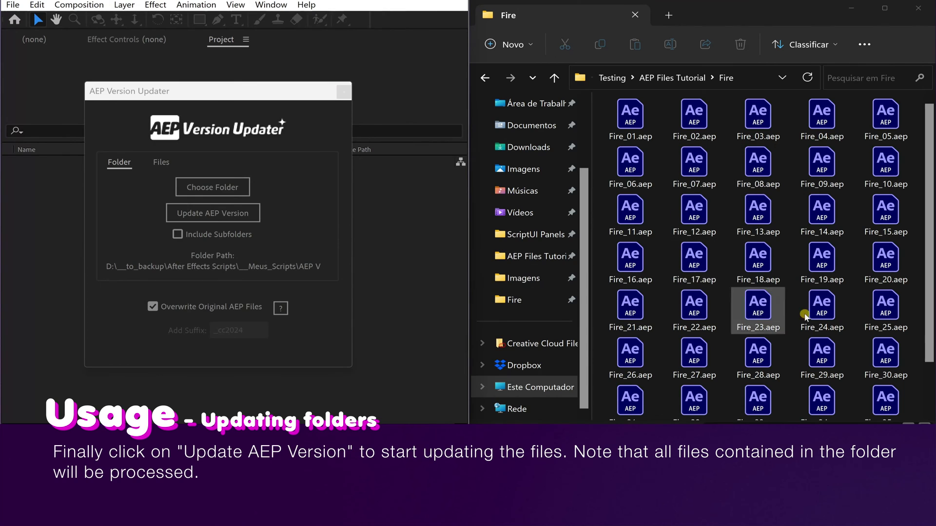
Check the files' modification dates, then go up and select the four AEP Files Tutorial subfolders.
click(908, 423)
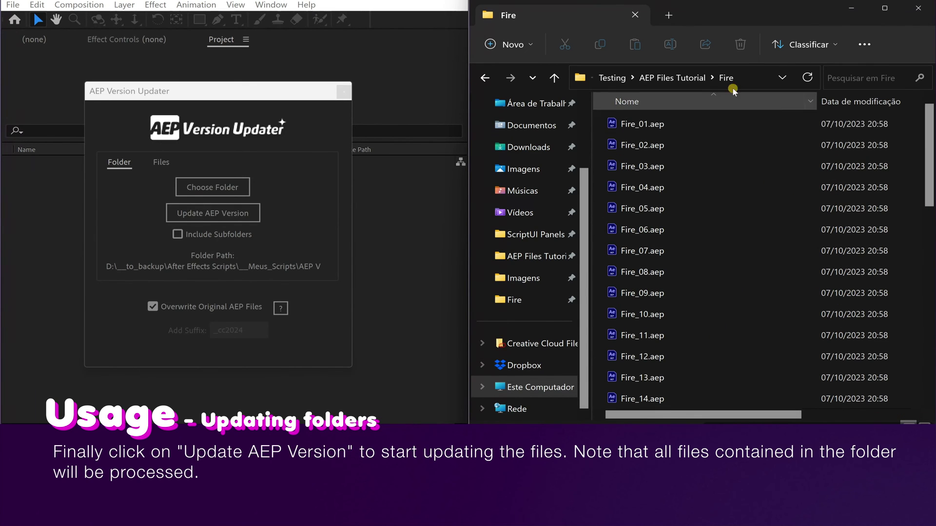
click(674, 78)
drag(633, 210, 886, 121)
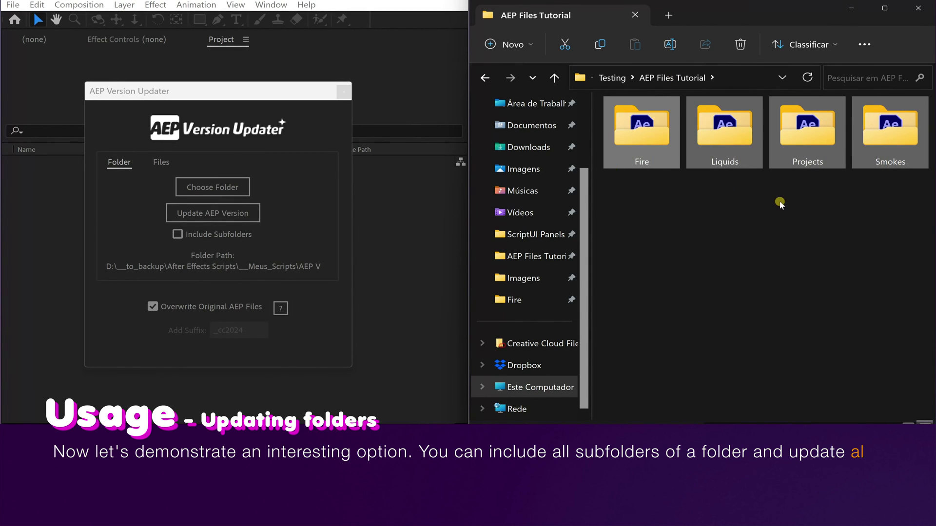
Cut the AEP Files Tutorial folder path from Explorer's address bar.
click(770, 241)
click(753, 78)
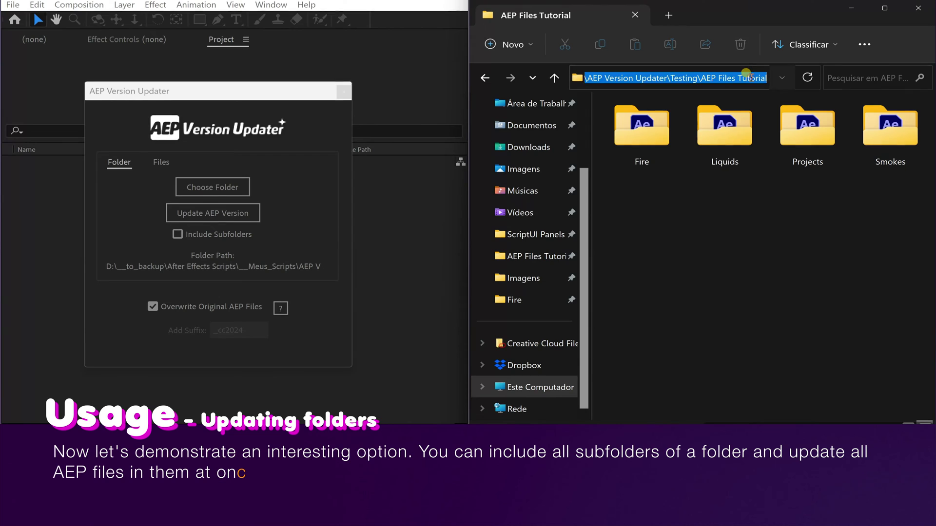
right_click(751, 78)
click(604, 104)
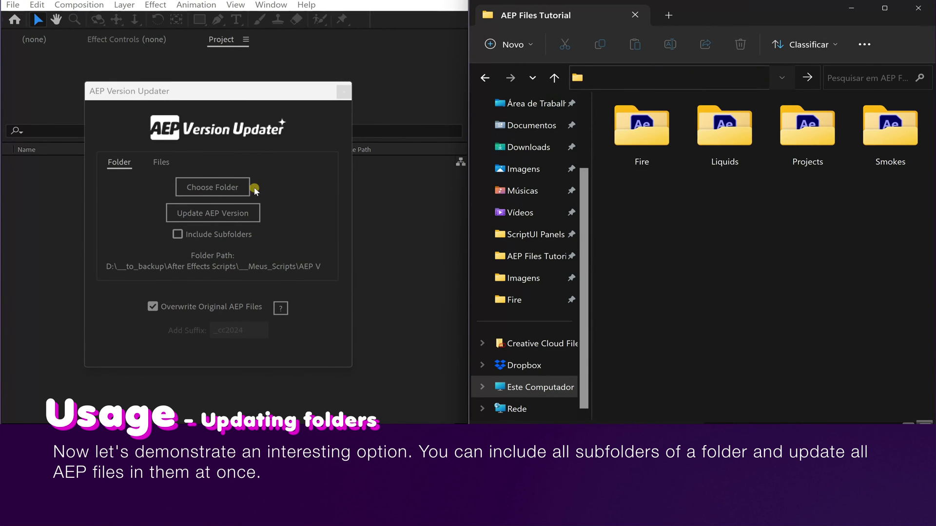
Set AEP Files Tutorial as the source folder and update its AEP files including subfolders.
click(220, 184)
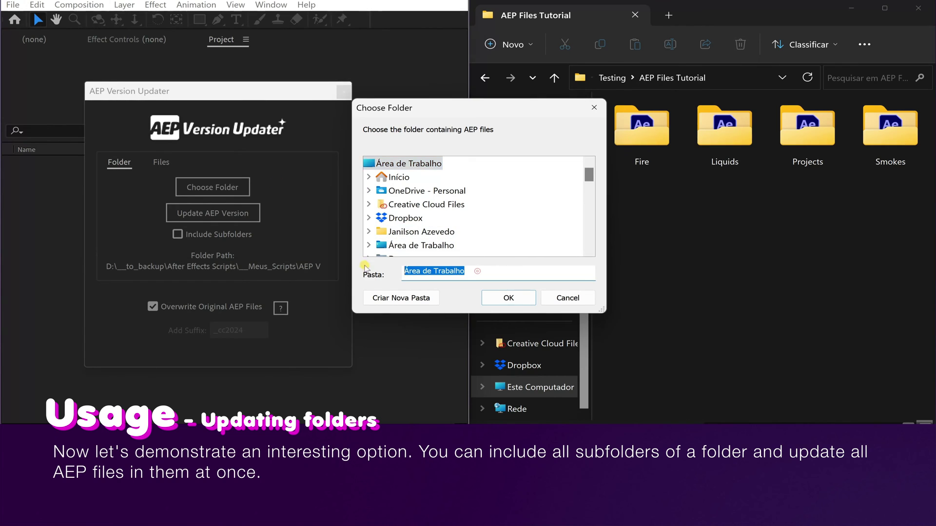
right_click(418, 272)
click(229, 147)
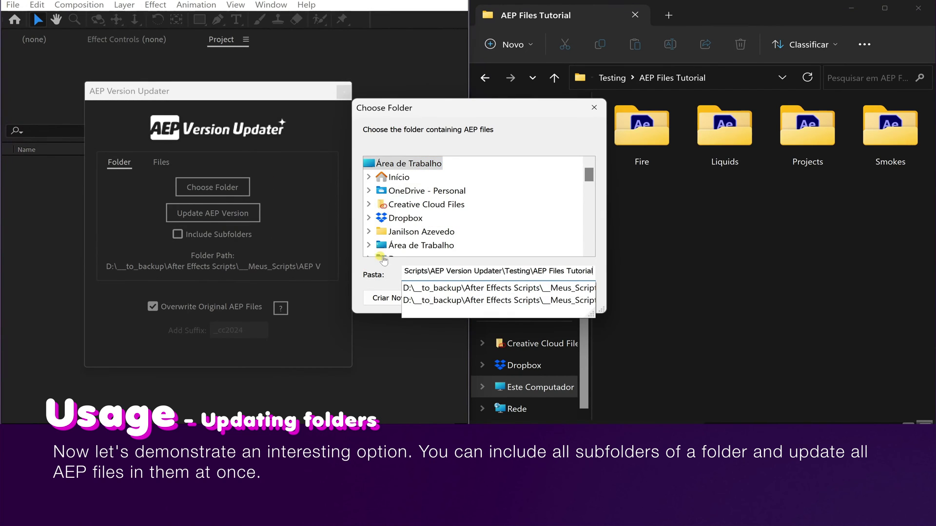
key(Return)
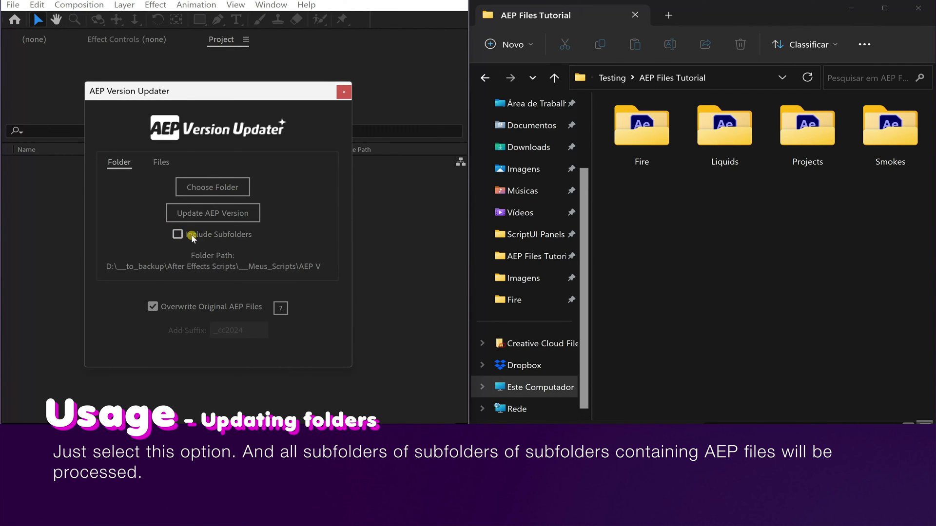
click(211, 215)
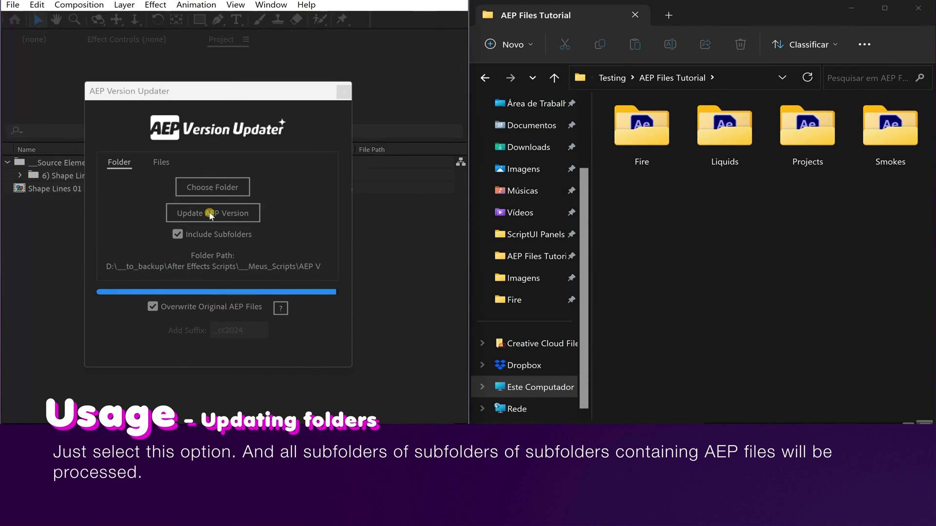
Move the 123-updated alert aside and view the Fire folder's updated files as large icons.
drag(496, 161, 377, 159)
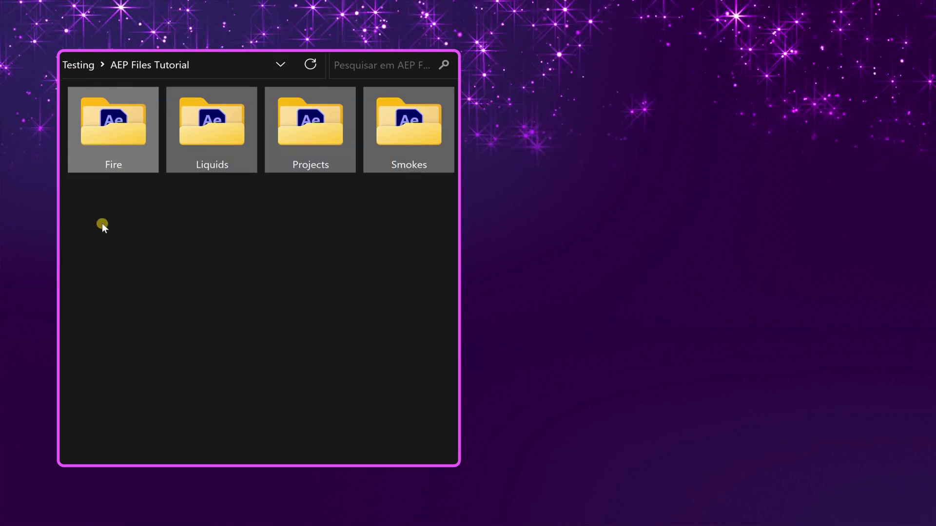
double_click(120, 119)
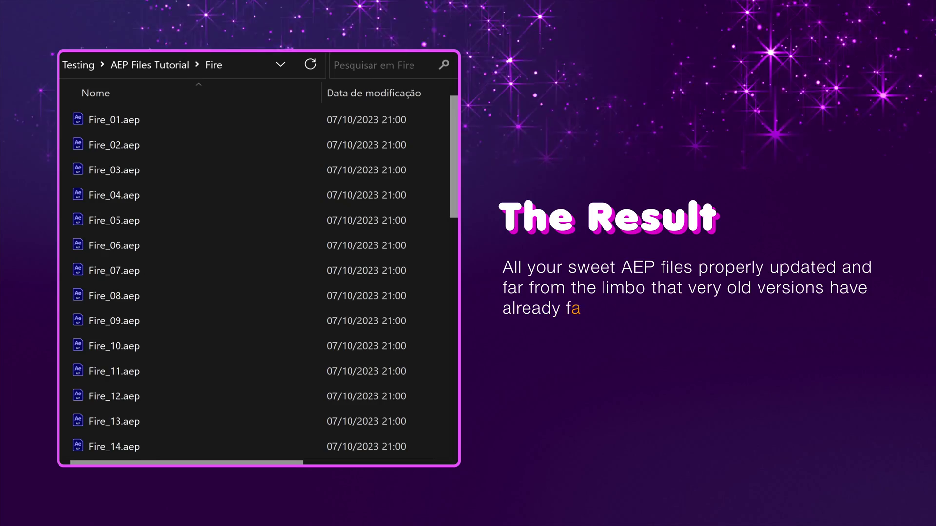
key(ctrl+shift+2)
scroll(442, 176, down, 10)
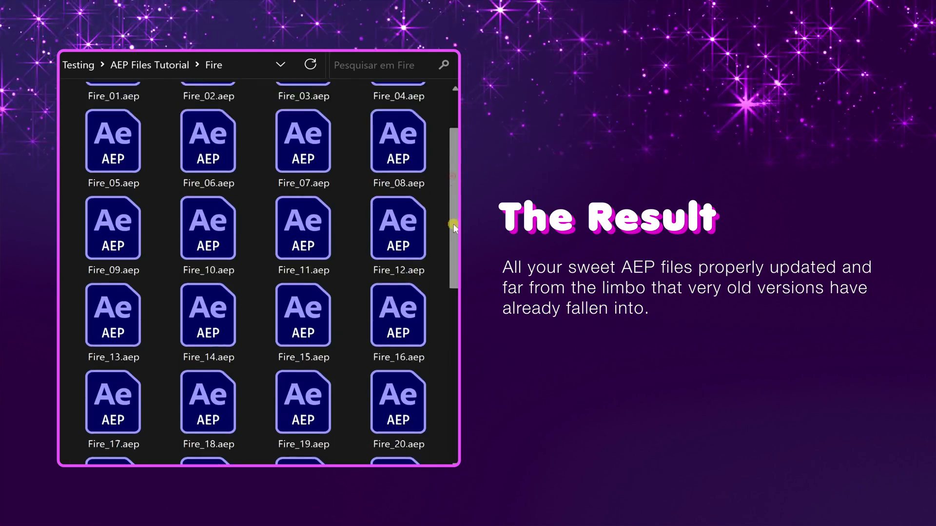